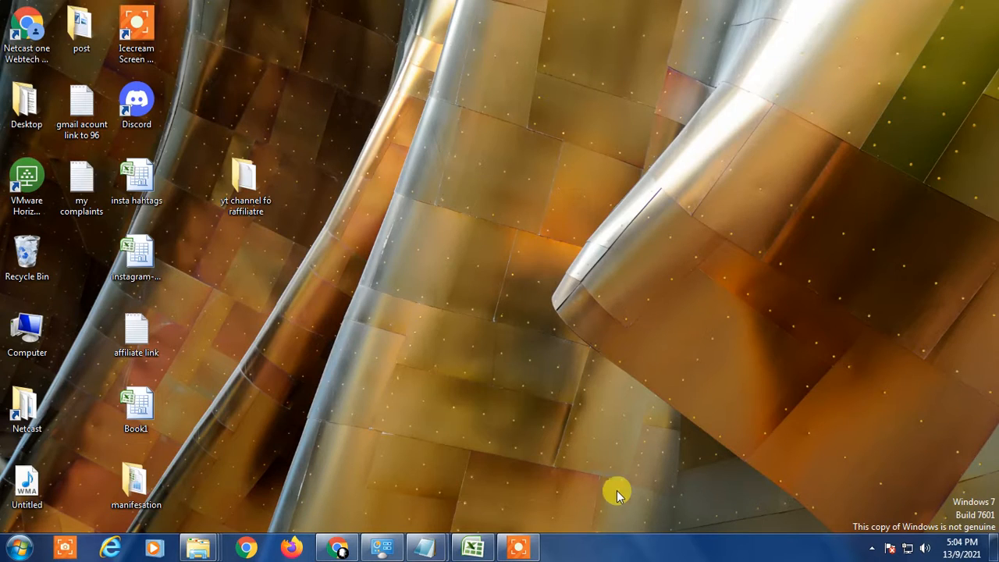
Step: Switch to the Excel workbook and browse the ribbon tabs over the sales table
click(472, 547)
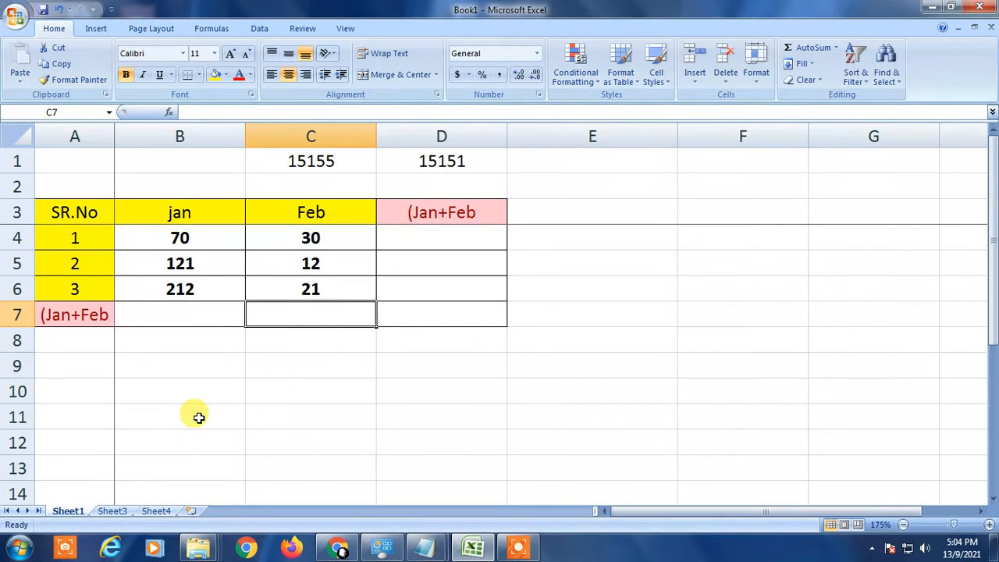
drag(44, 162, 588, 344)
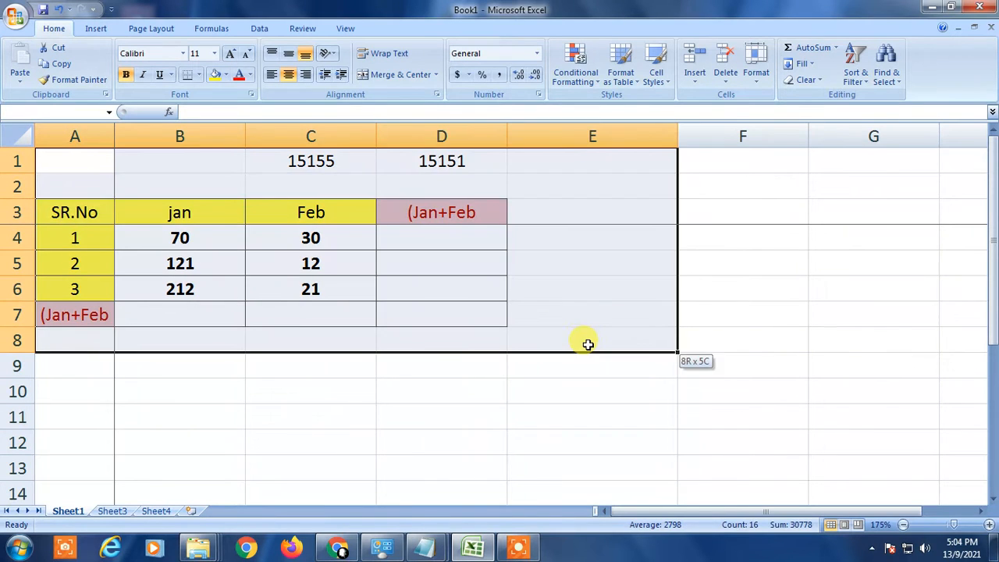
click(442, 343)
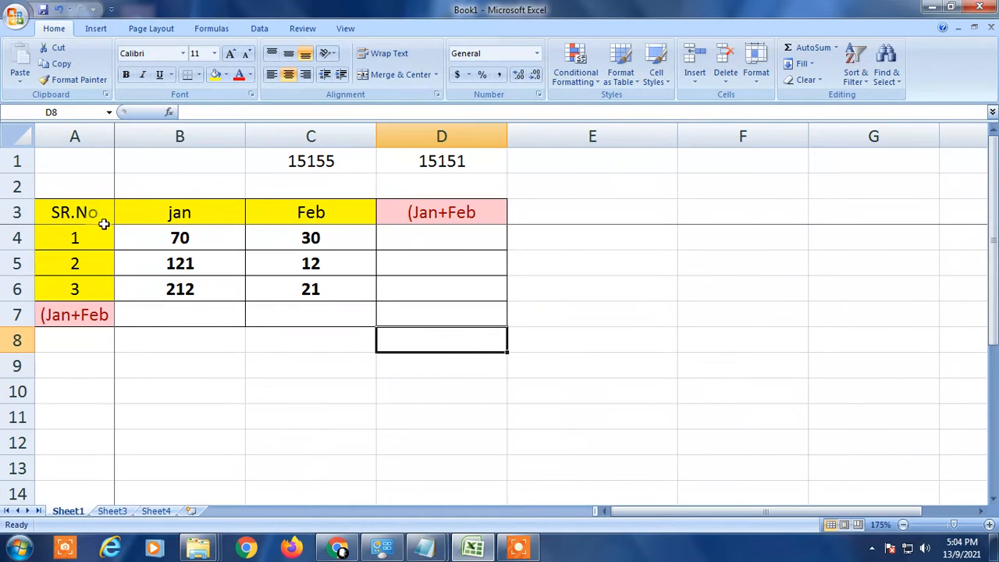
click(148, 204)
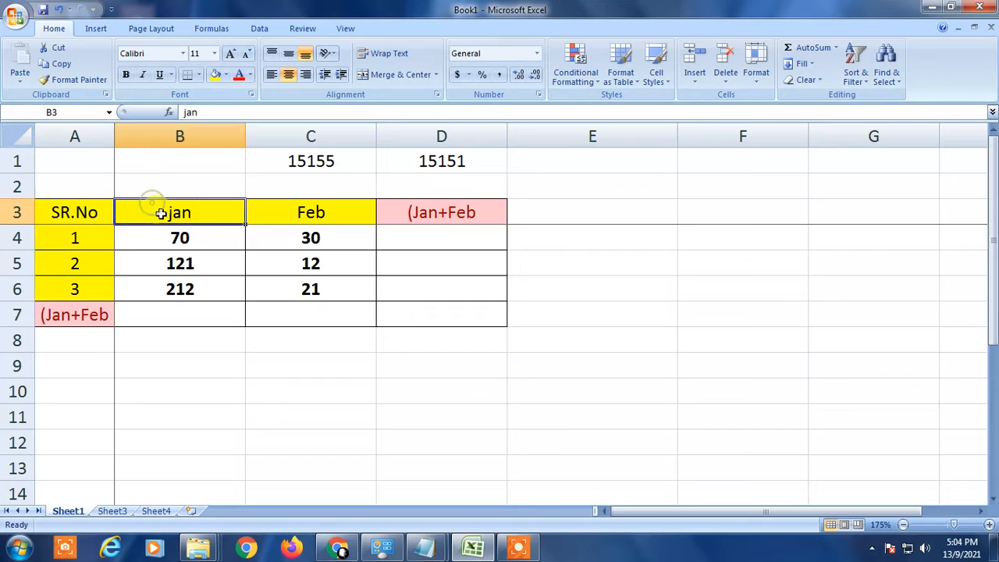
click(48, 203)
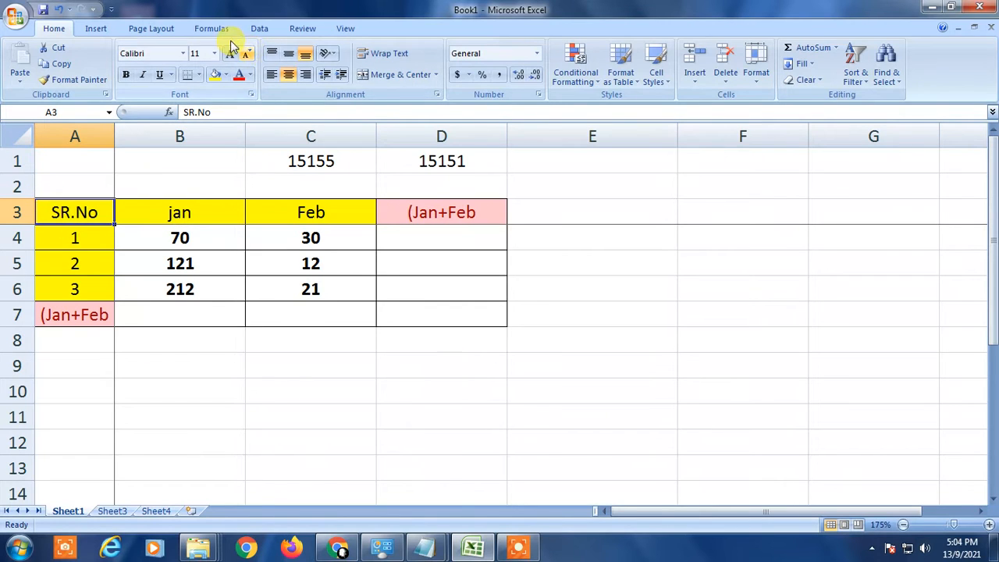
click(257, 30)
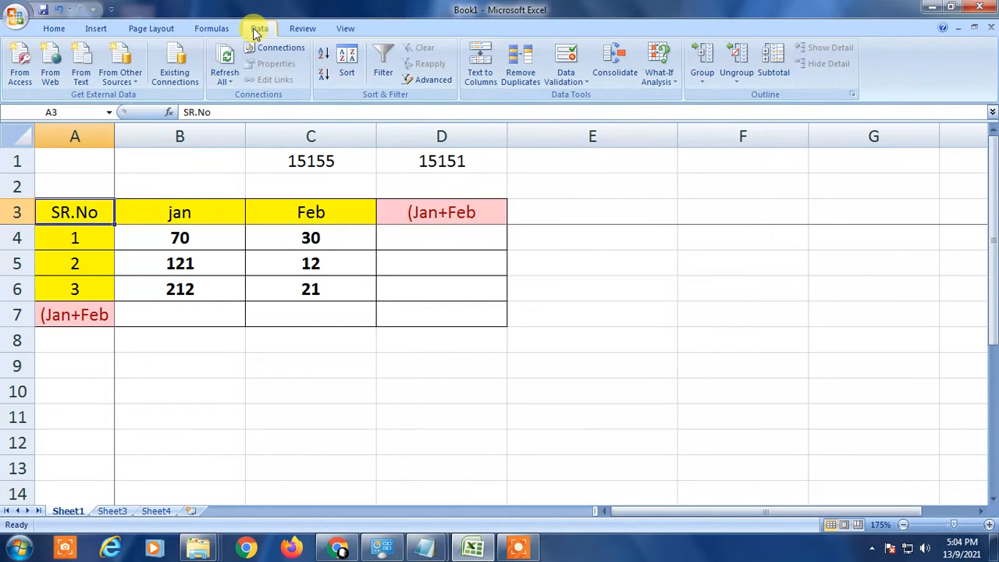
click(301, 28)
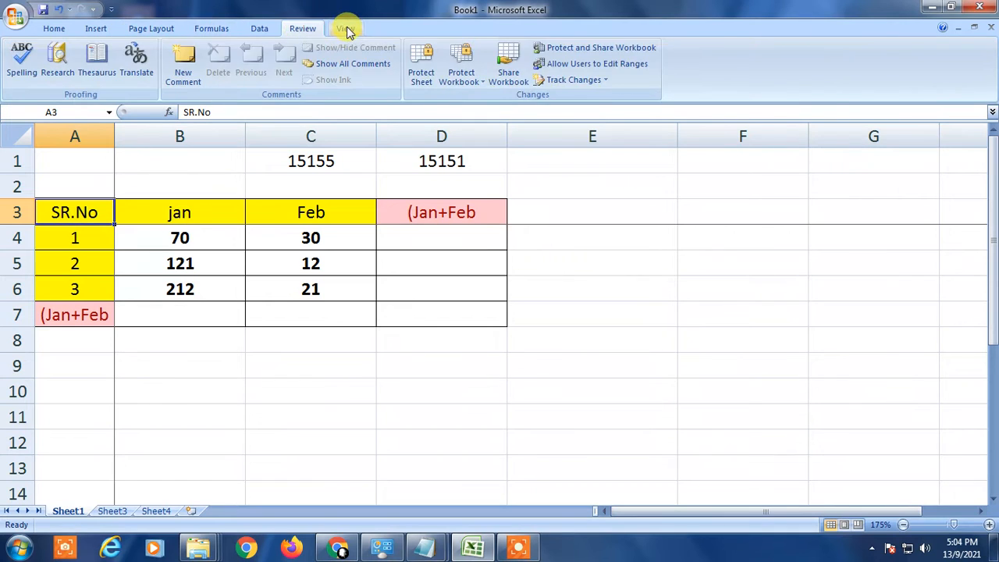
click(345, 29)
click(522, 64)
click(577, 100)
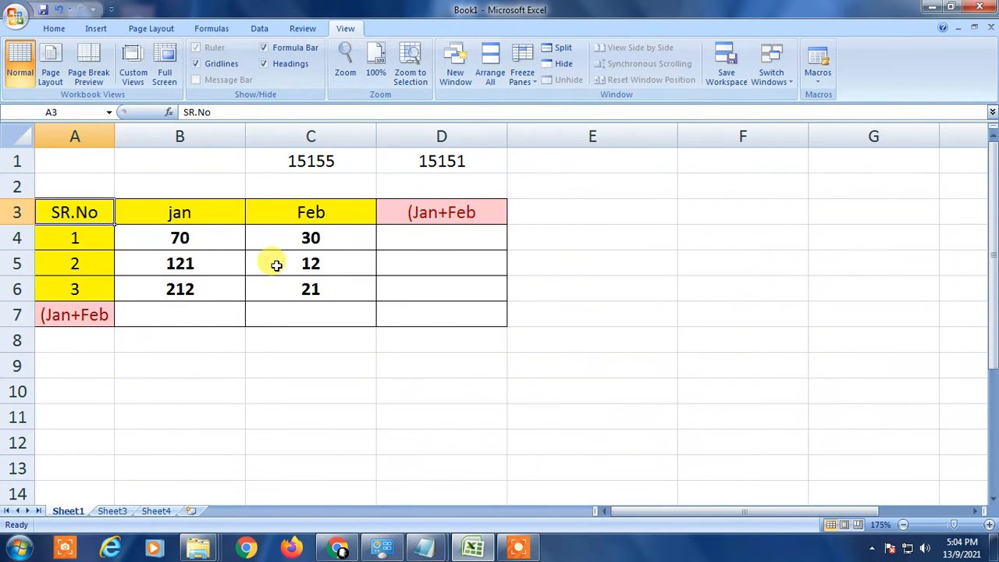
Step: Examine the January values in B4:B6 and the empty total cell beneath them
click(174, 246)
scroll(290, 252, down, 3)
scroll(334, 268, up, 3)
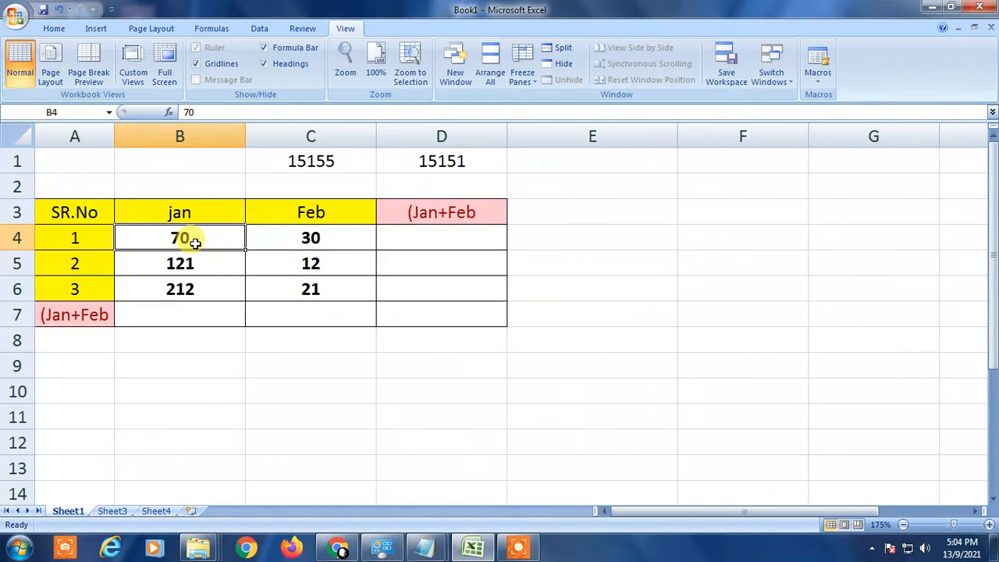
click(289, 236)
click(164, 258)
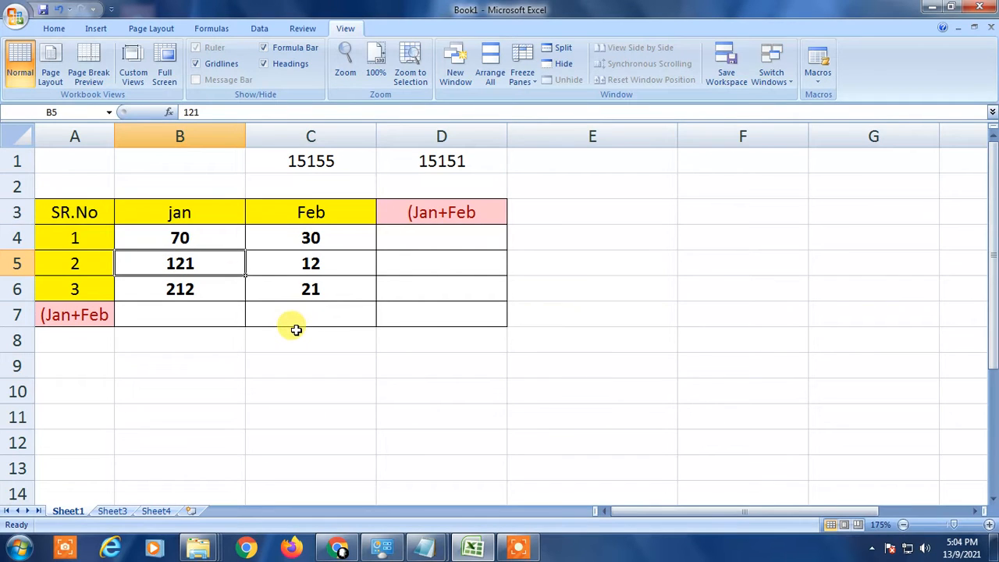
drag(197, 236, 234, 289)
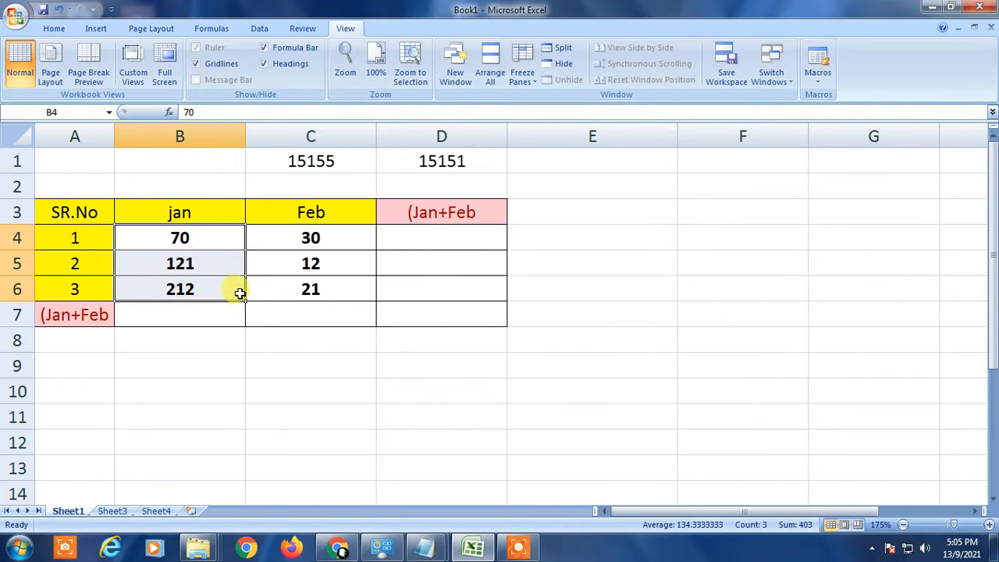
click(177, 316)
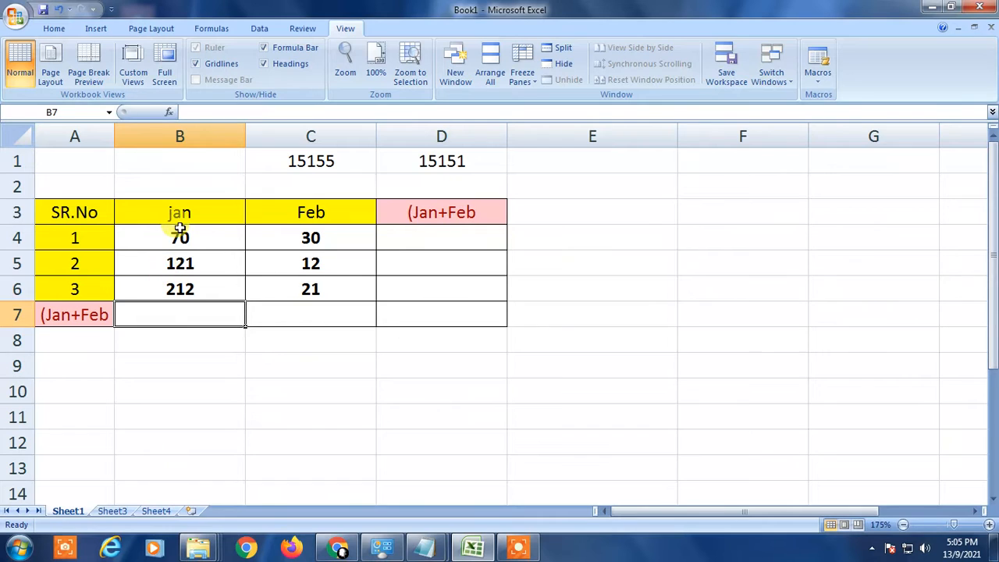
drag(211, 235, 216, 283)
click(332, 343)
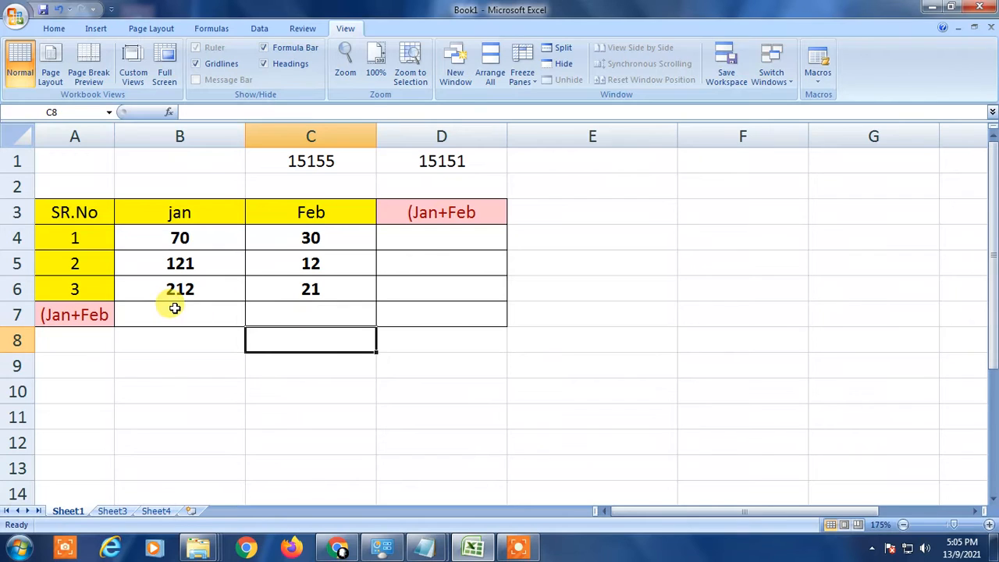
drag(205, 234, 207, 288)
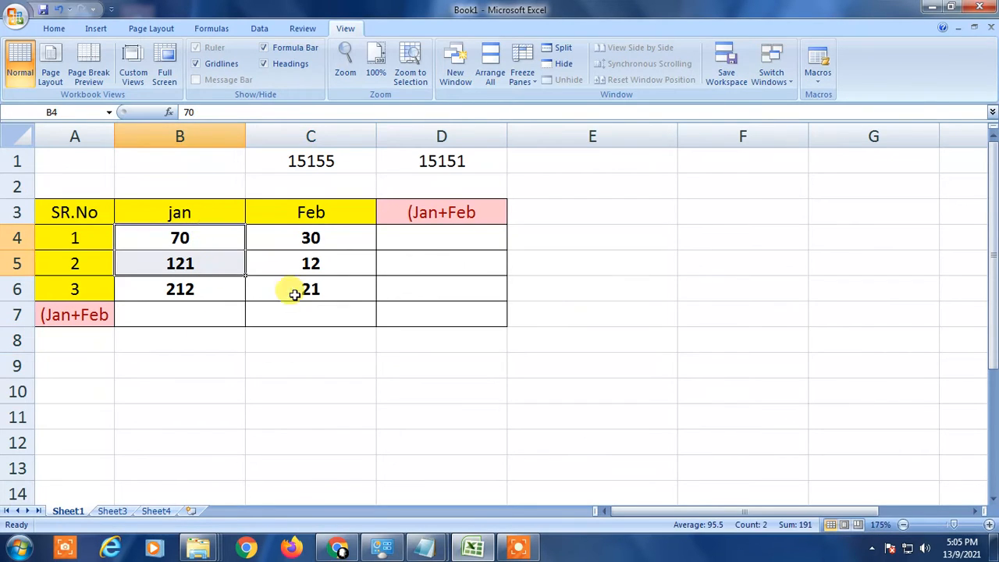
click(198, 314)
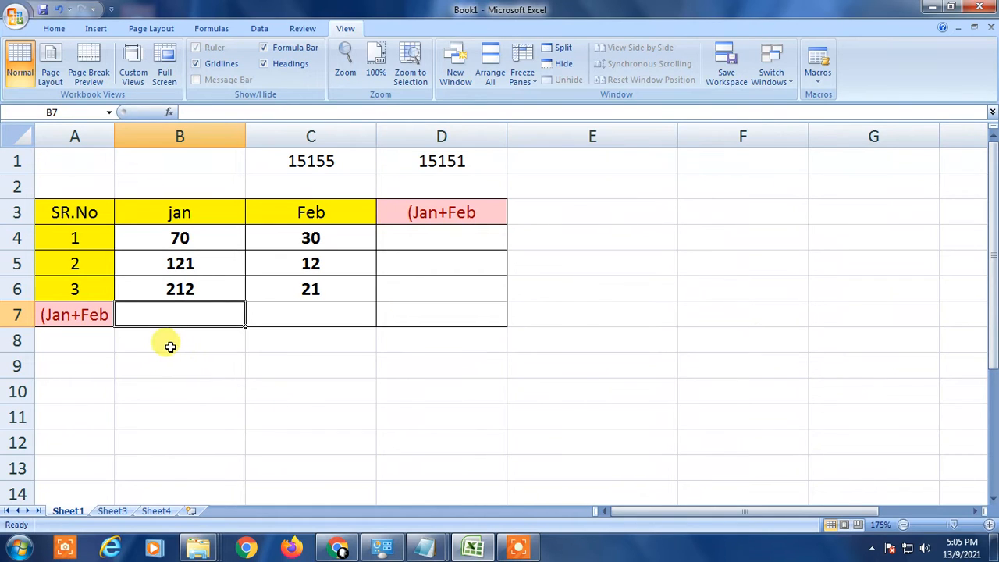
click(203, 282)
drag(204, 234, 195, 286)
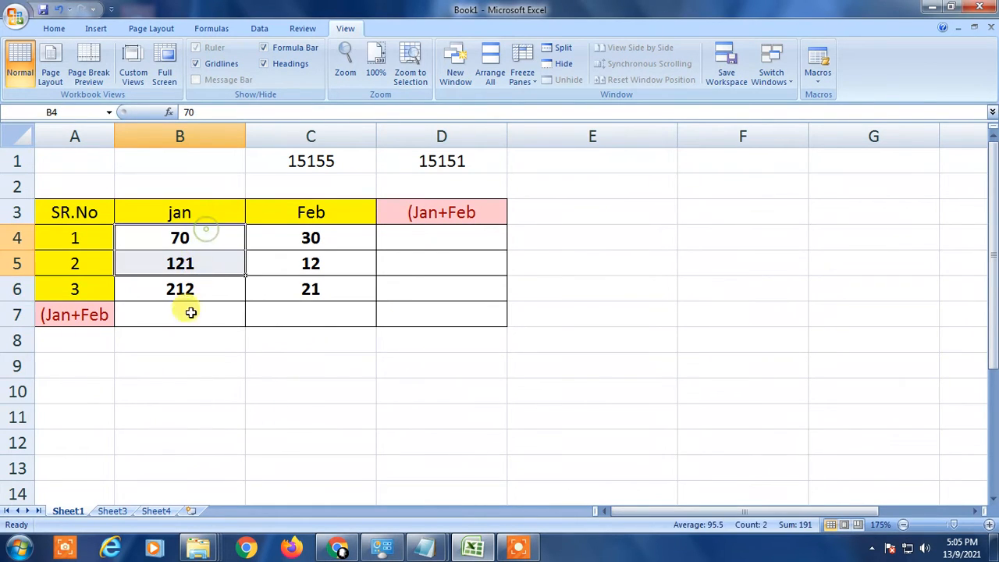
Step: In B7, enter a SUM formula totalling the January values B4:B6
click(173, 317)
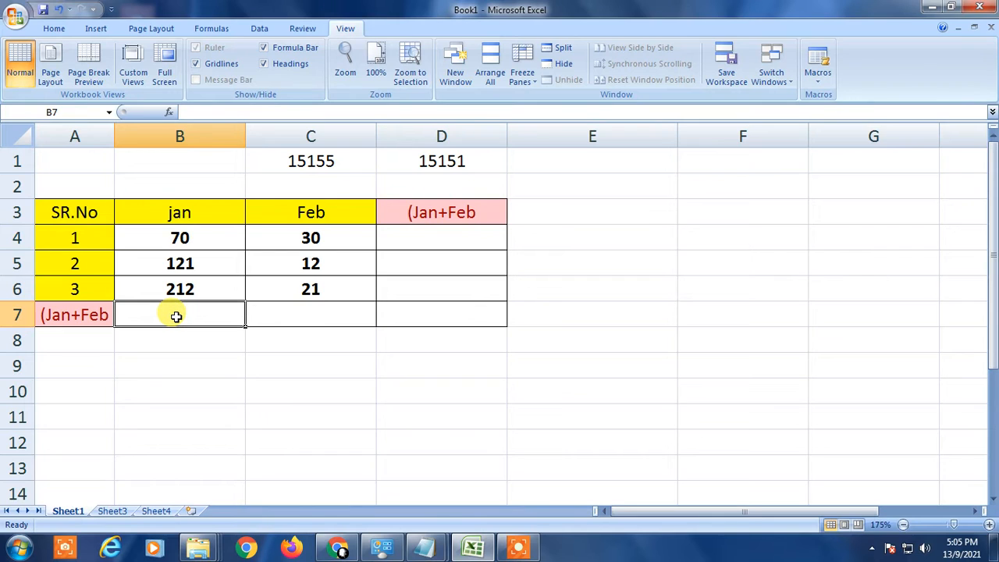
text(=)
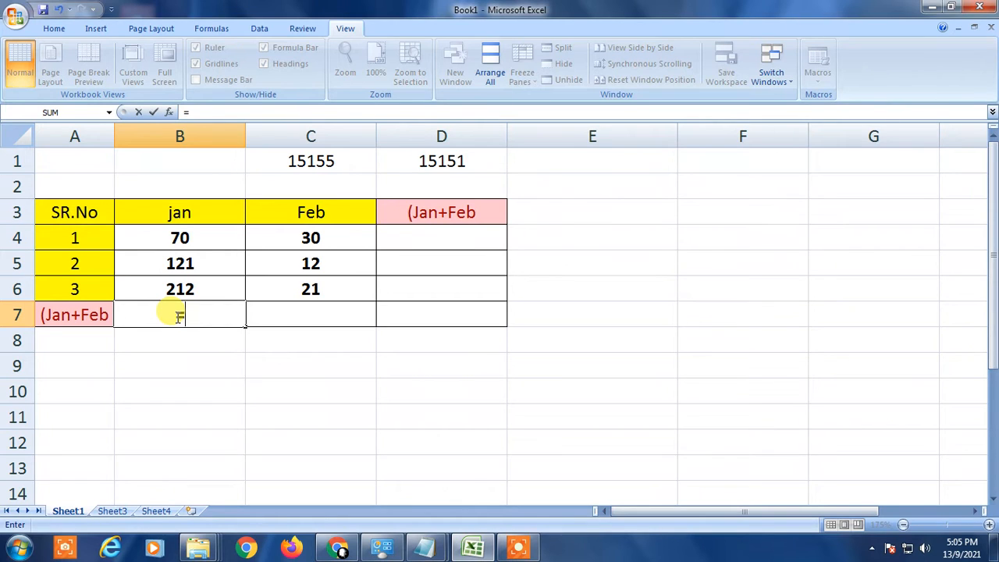
text(sum)
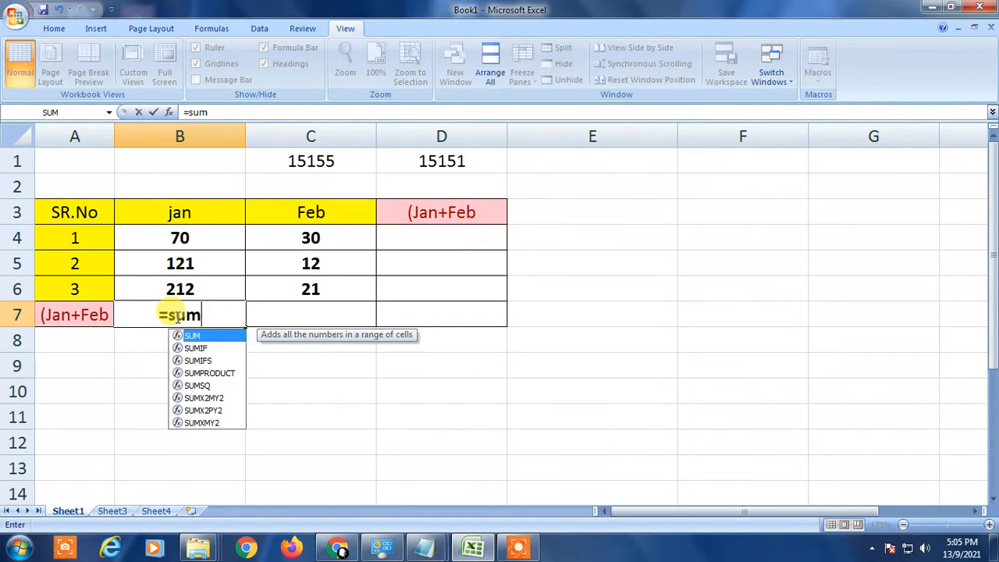
key(Tab)
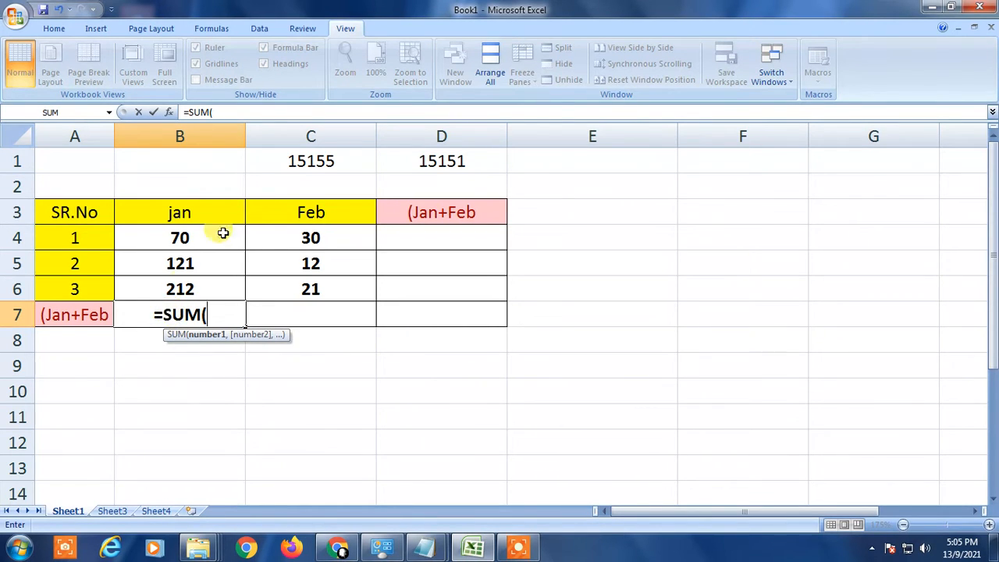
drag(210, 232, 210, 281)
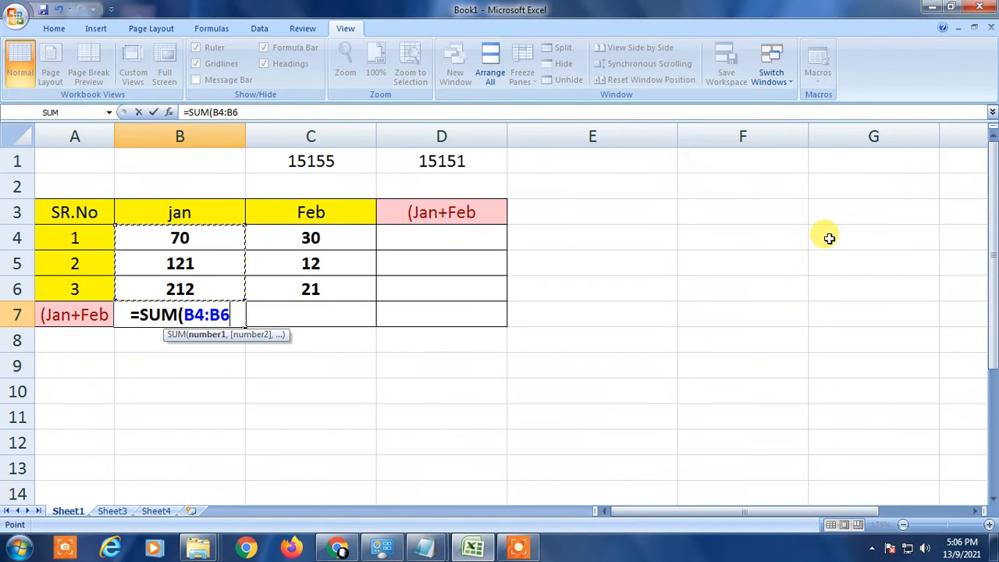
text())
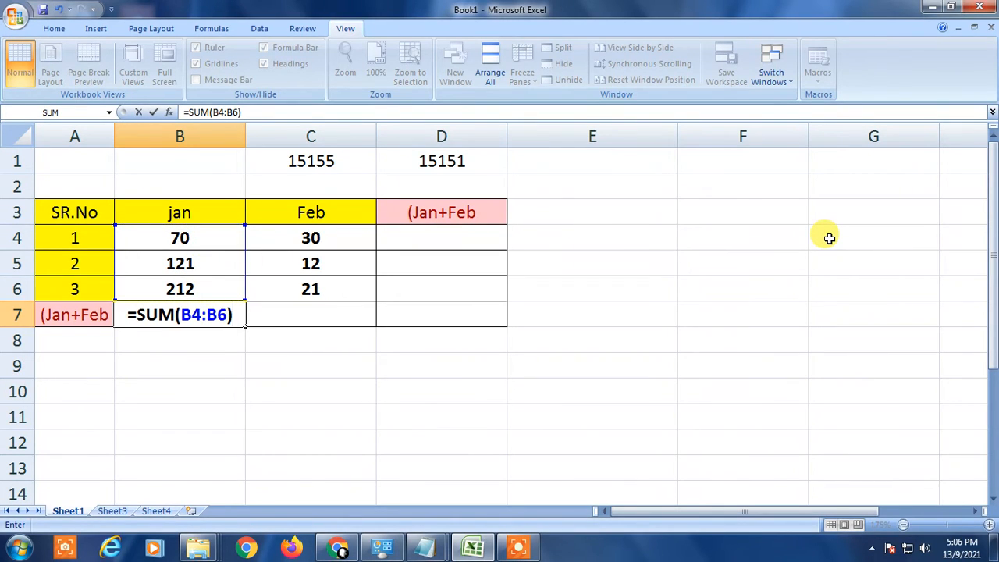
key(Return)
Step: Review the January column cells and the new total formula in B7
key(Up)
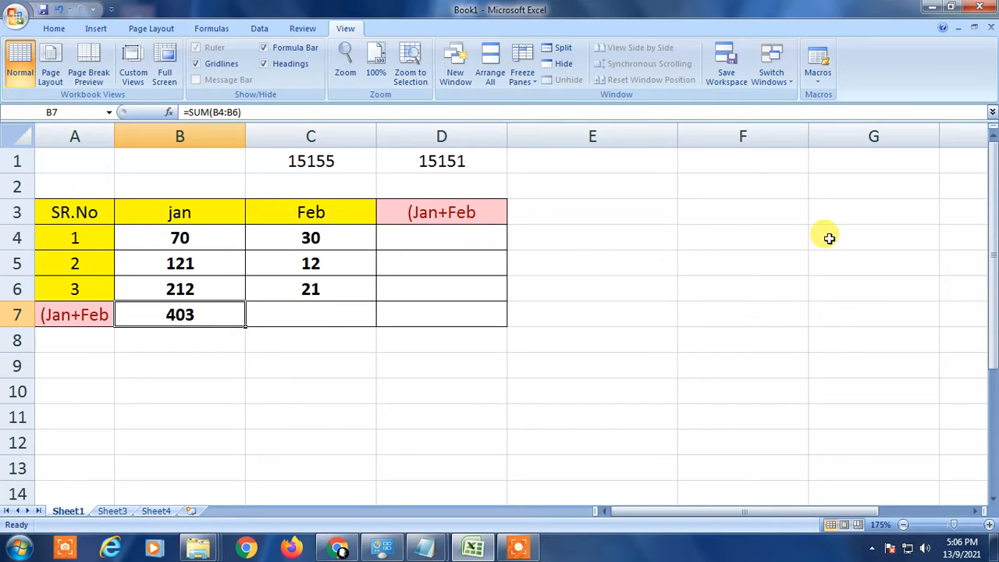
key(Up)
key(Up)
key(Up)
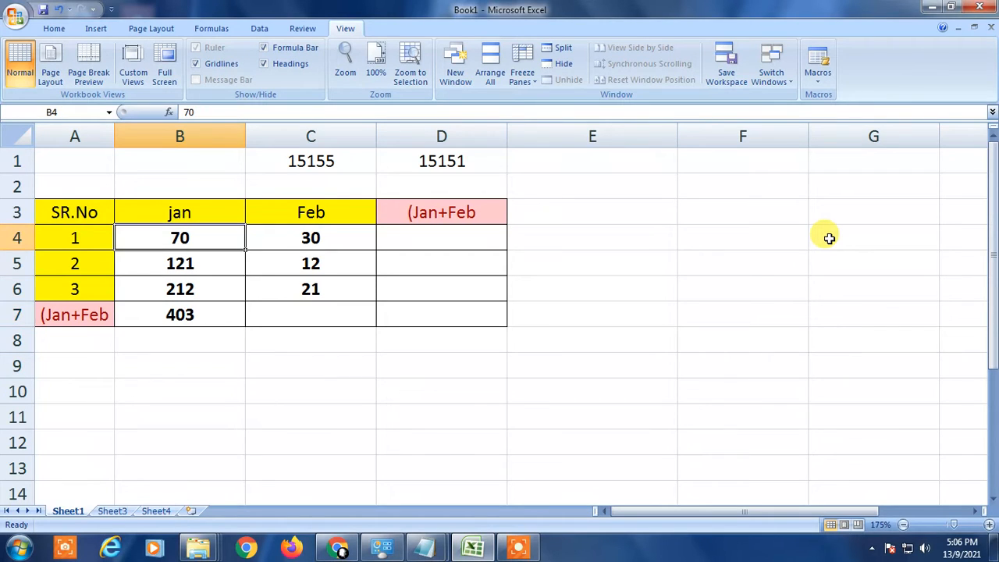
key(shift+Down)
key(shift+Down)
key(Up)
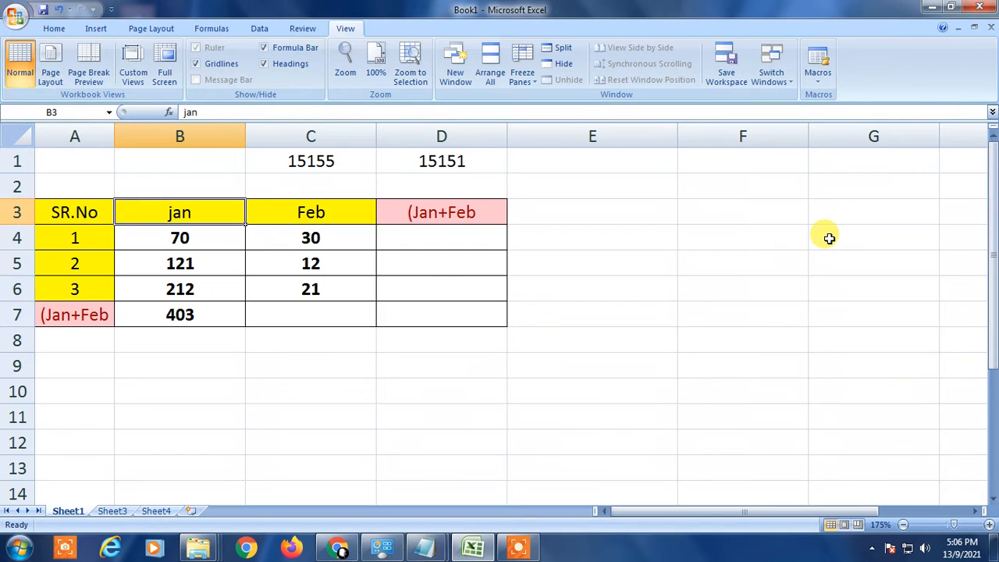
key(Down)
key(Down)
key(Down)
key(Down)
key(Down)
key(Up)
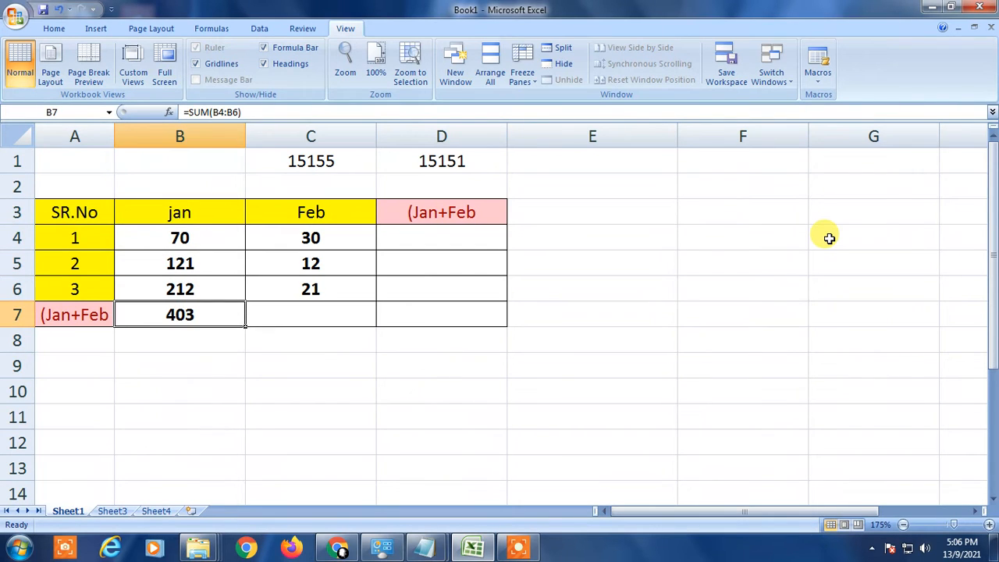
Step: Copy the B7 total formula across to C7 with the fill handle to total February
click(296, 316)
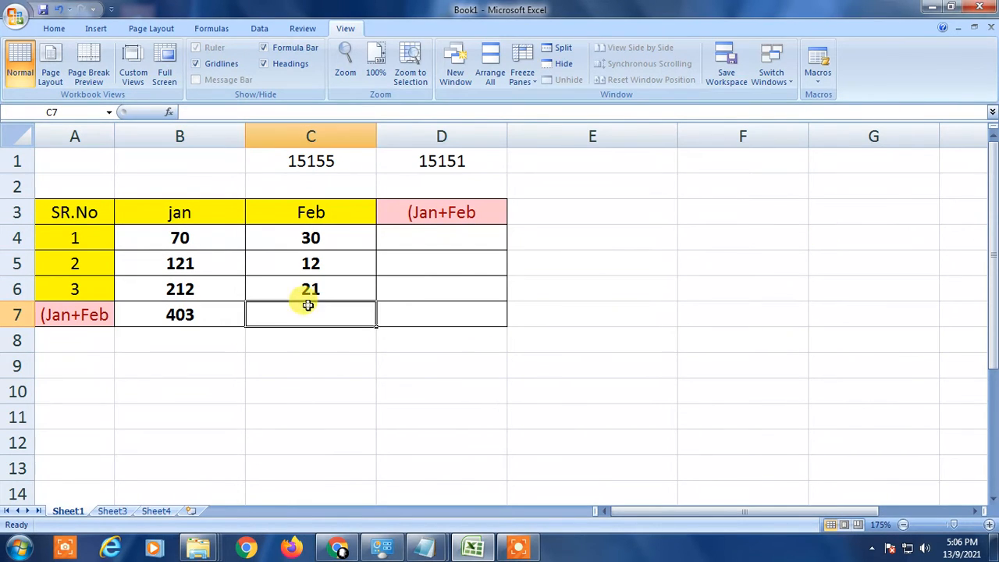
click(187, 315)
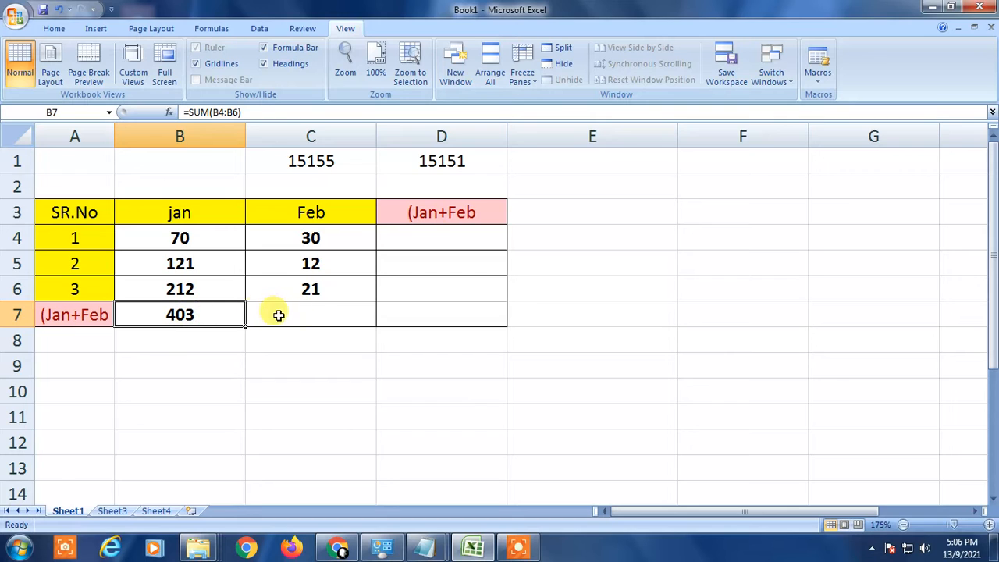
click(209, 314)
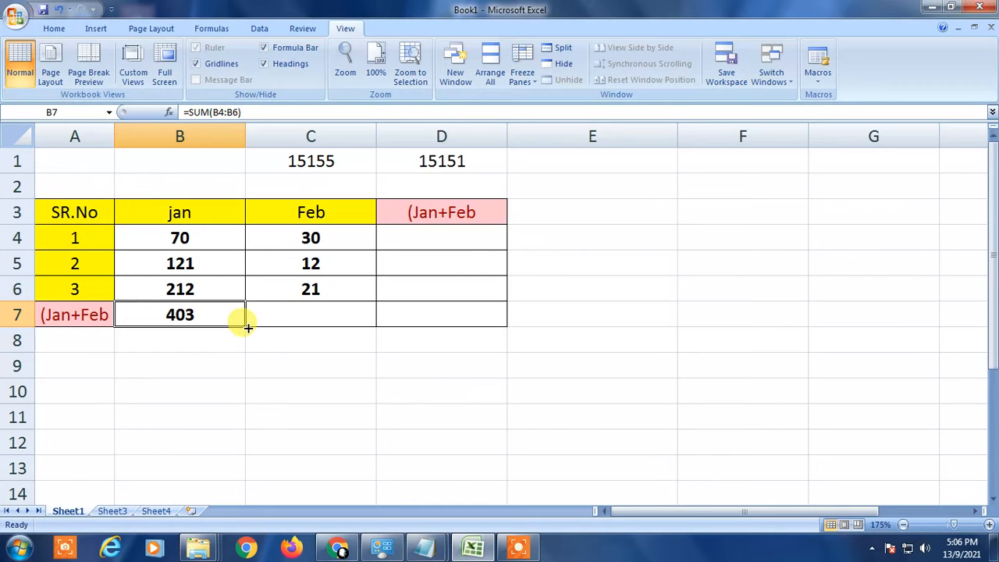
drag(243, 327, 361, 321)
click(276, 372)
click(310, 314)
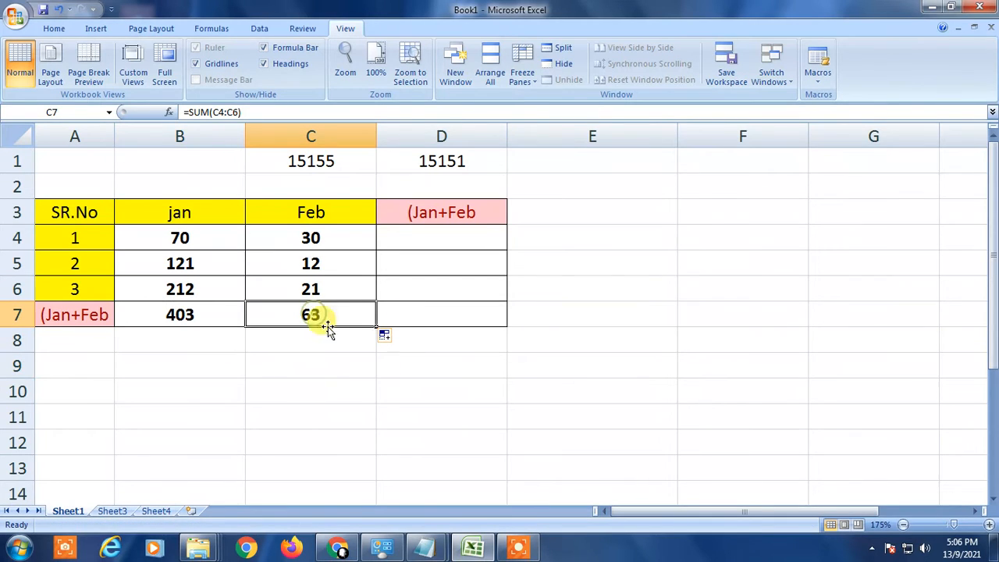
Step: Compare the row 4 January and February values and select cell D4
click(164, 237)
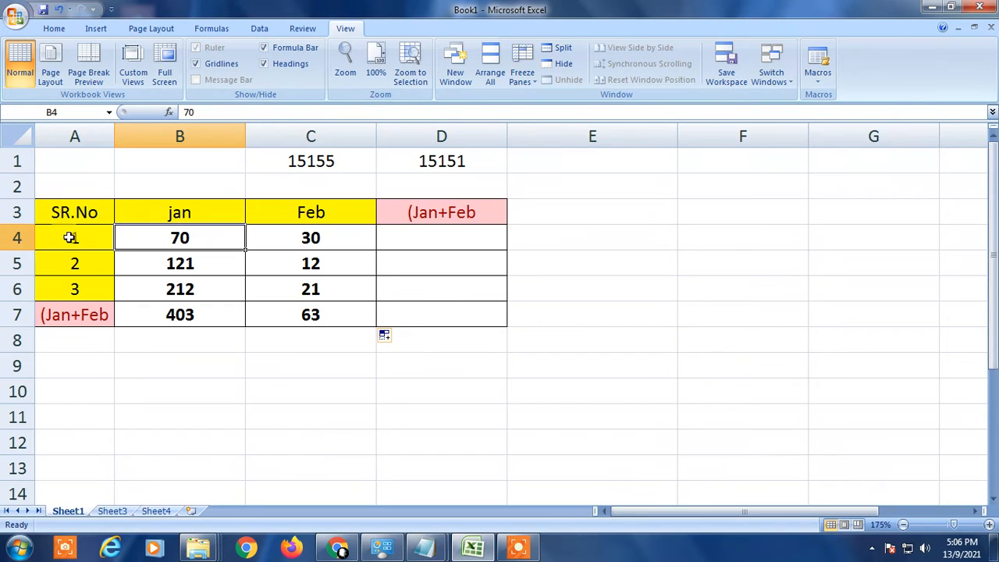
click(413, 243)
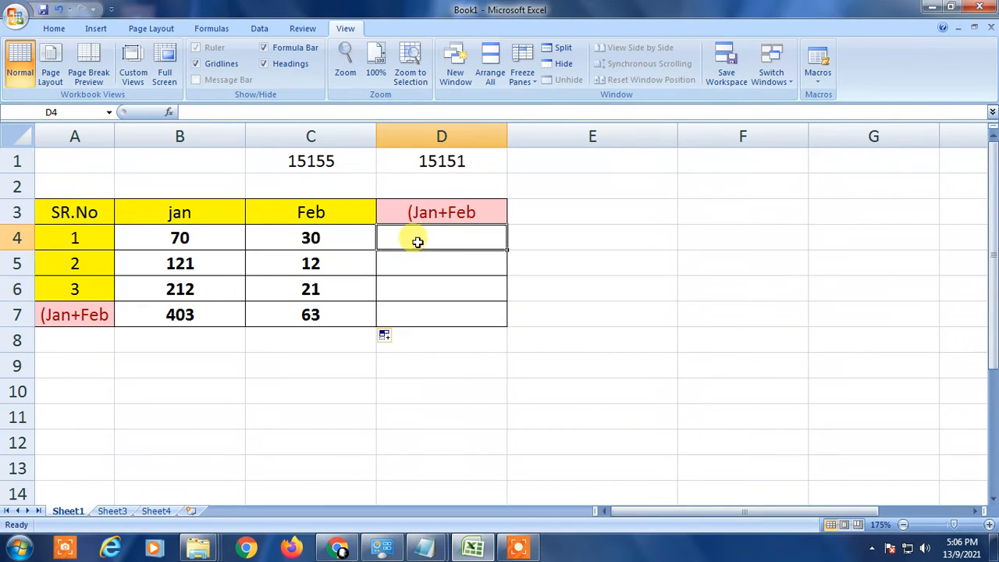
click(167, 240)
click(308, 237)
click(203, 235)
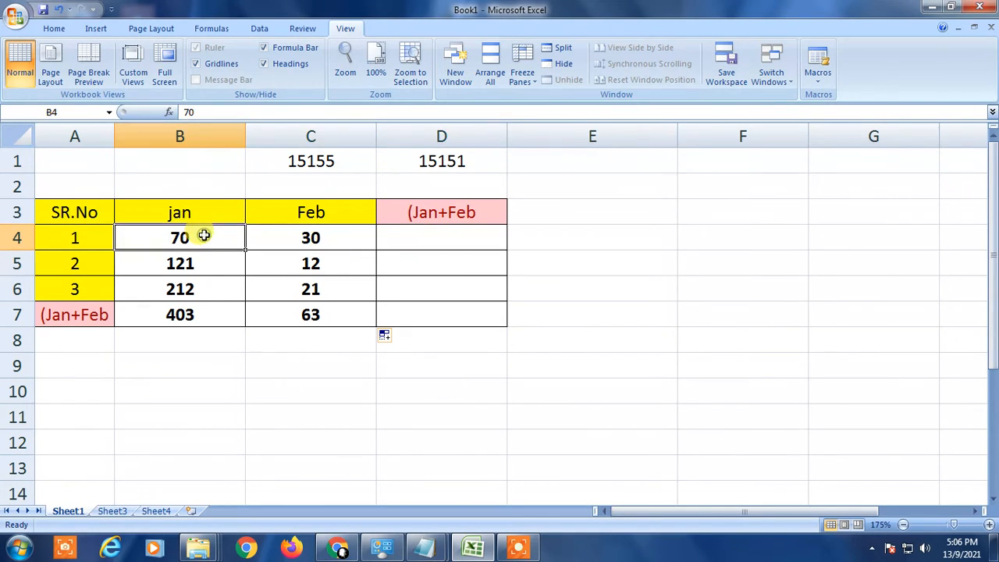
click(312, 238)
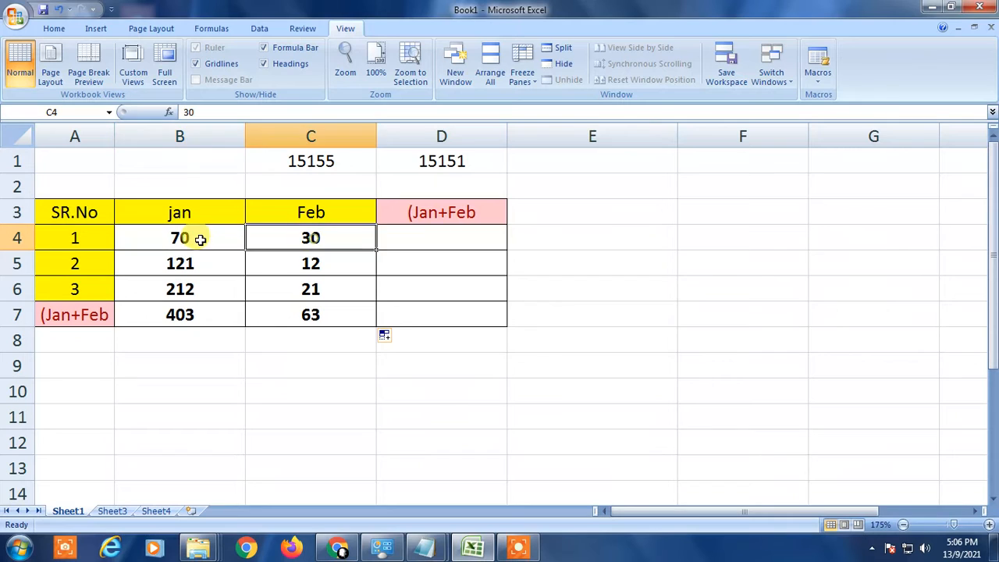
click(447, 236)
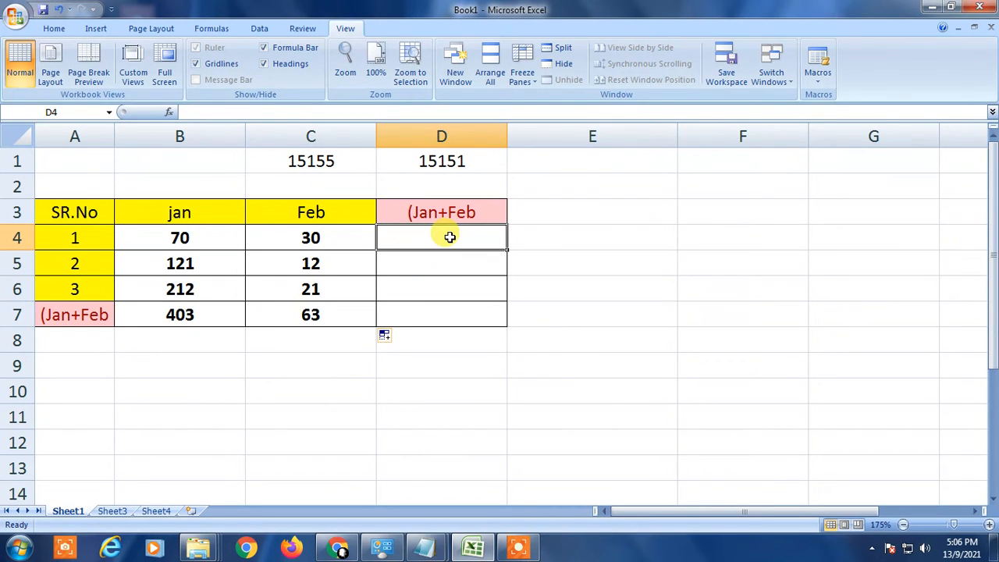
Step: In D4, enter a SUM formula adding the January and February values B4:C4
text(-)
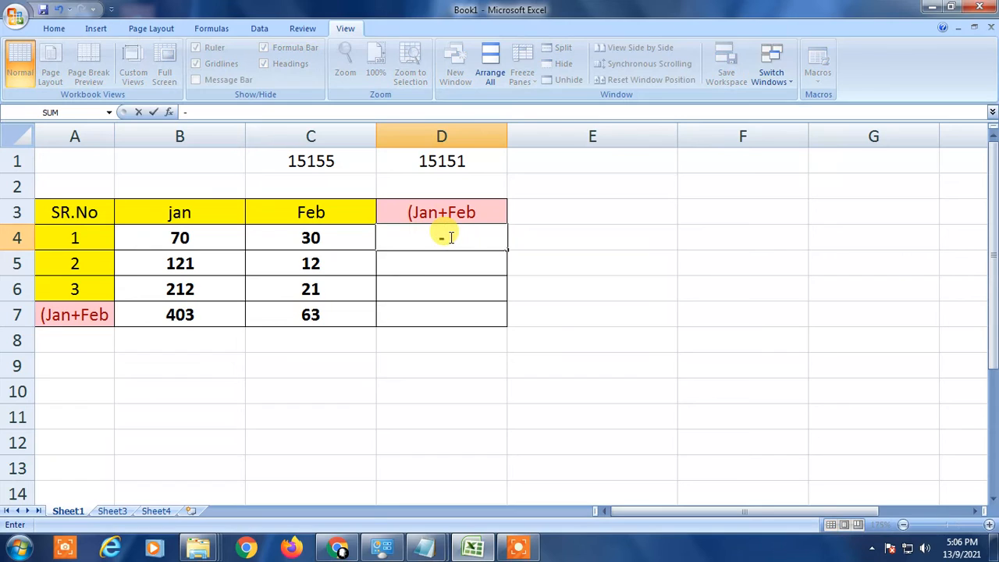
key(BackSpace)
text(=sum)
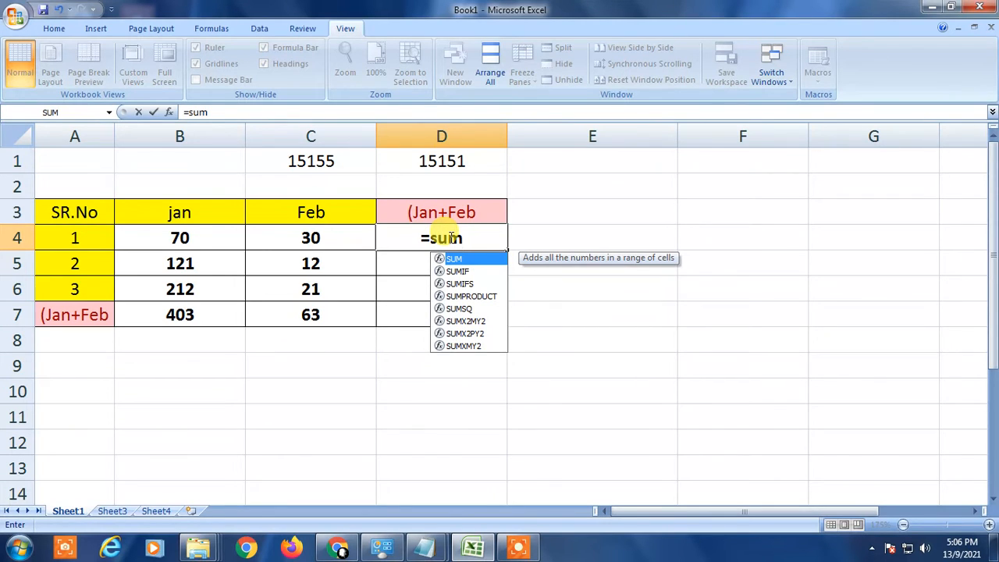
key(Tab)
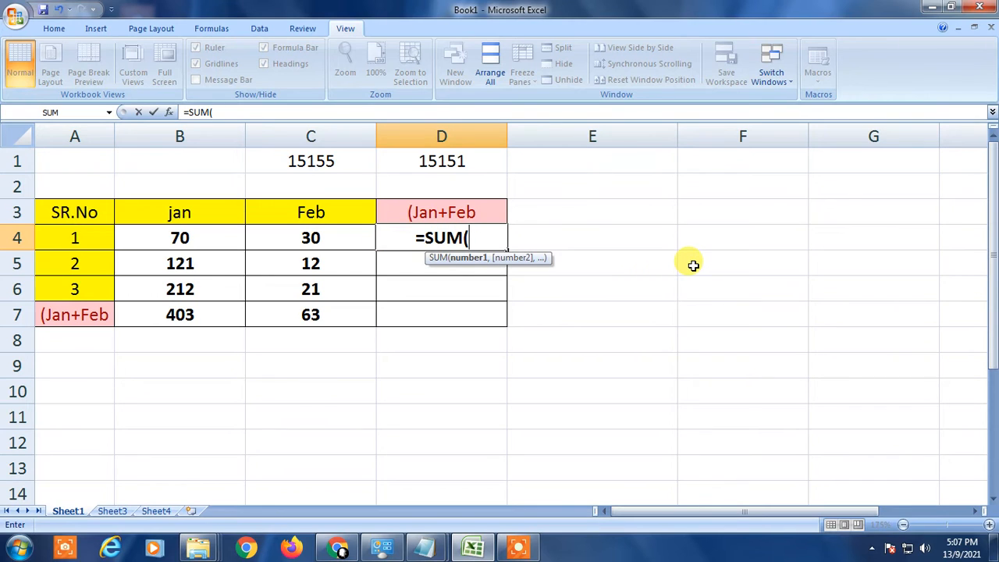
key(Left)
key(Left)
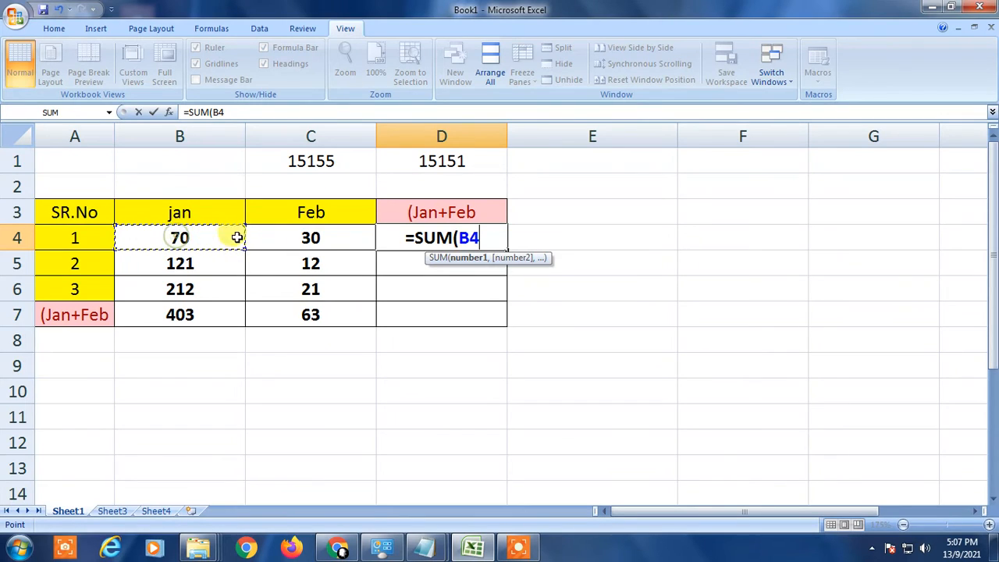
drag(232, 232, 311, 237)
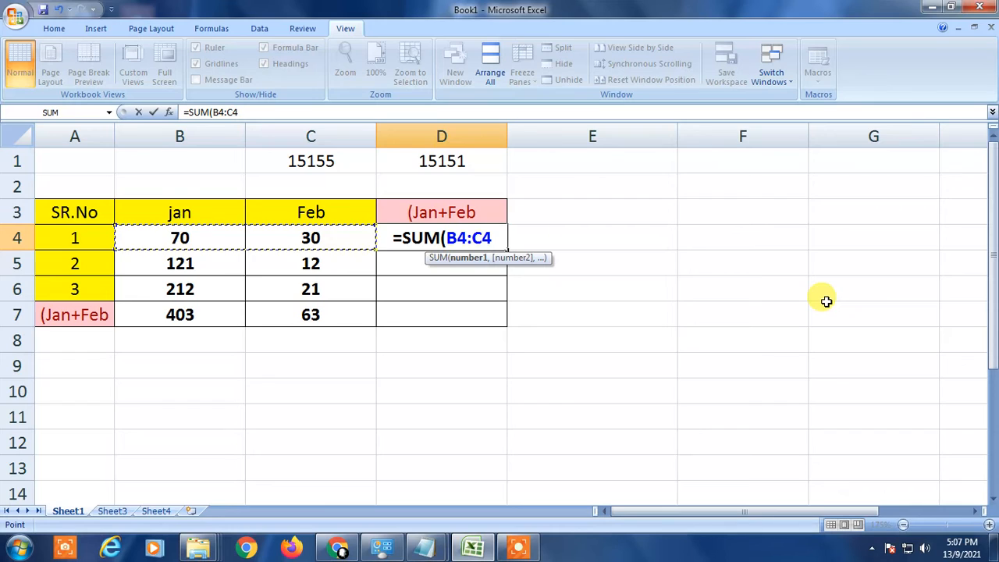
text())
key(Return)
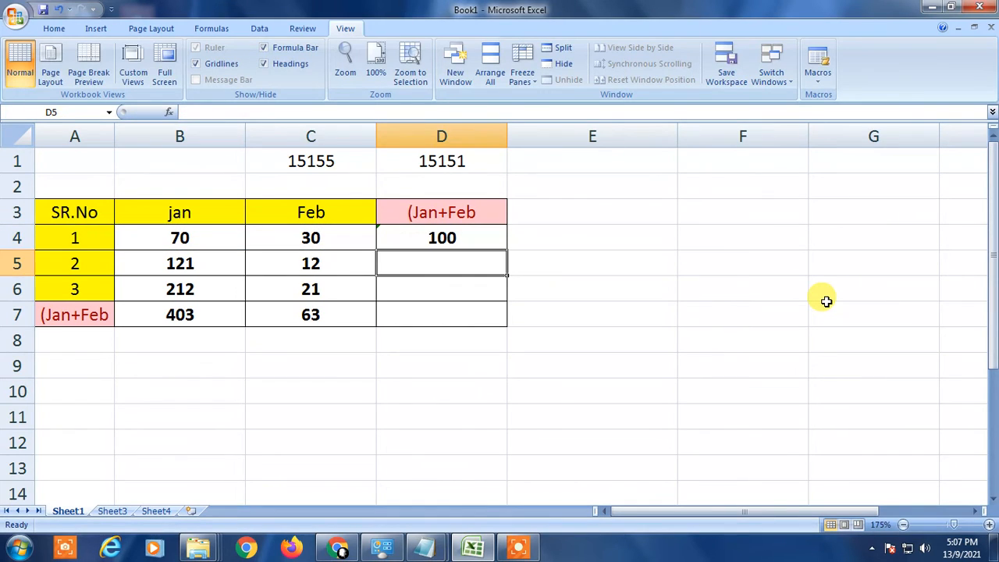
Step: Review the row 4 January and February values against the new total formula in D4
click(414, 236)
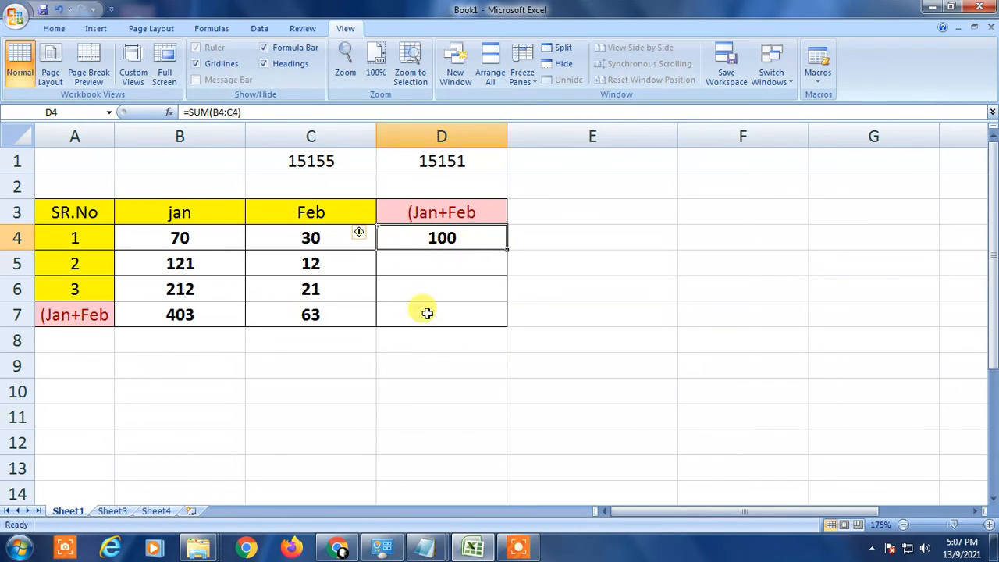
click(176, 242)
click(304, 238)
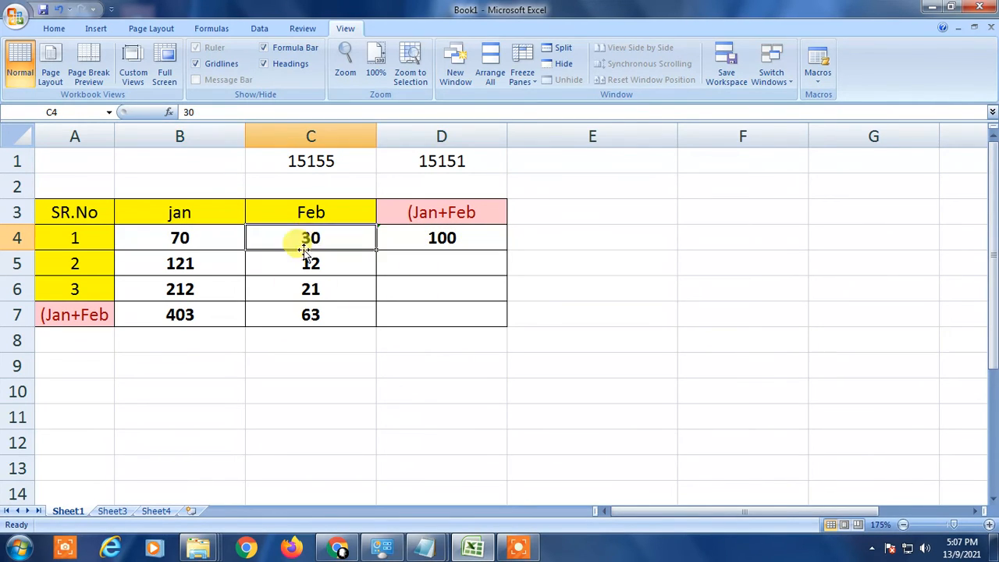
click(428, 241)
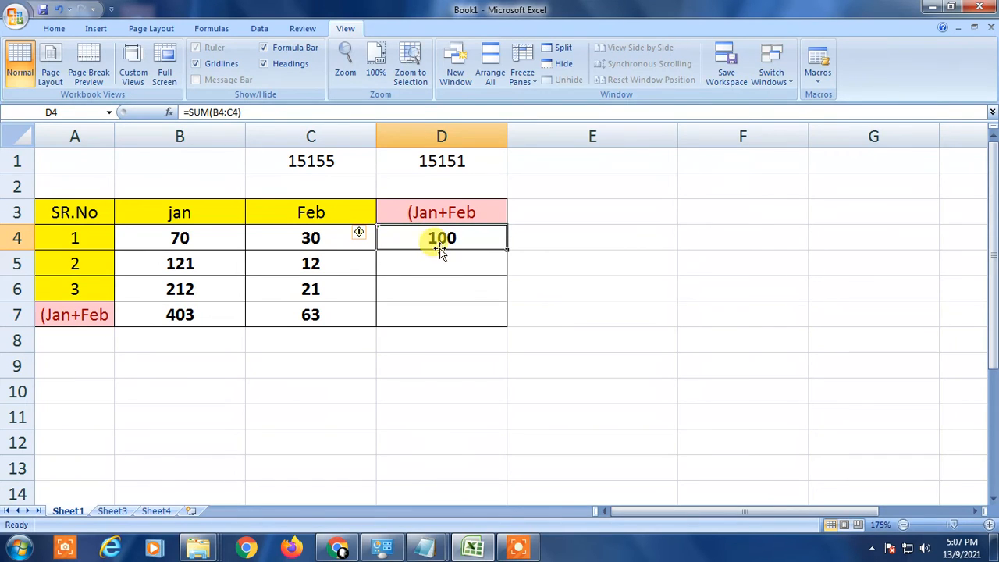
click(190, 238)
click(317, 239)
click(179, 239)
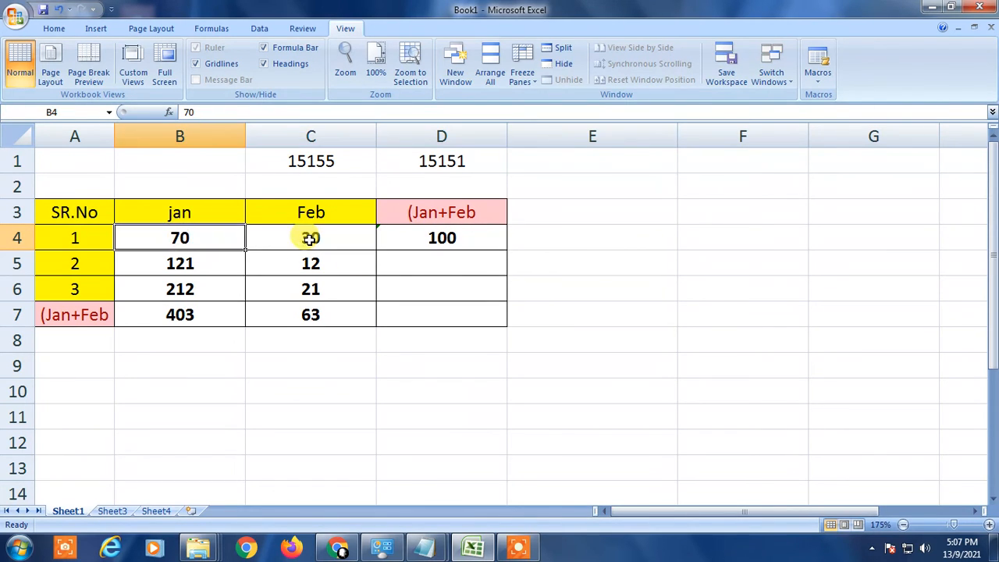
click(310, 239)
click(441, 238)
click(267, 239)
click(195, 239)
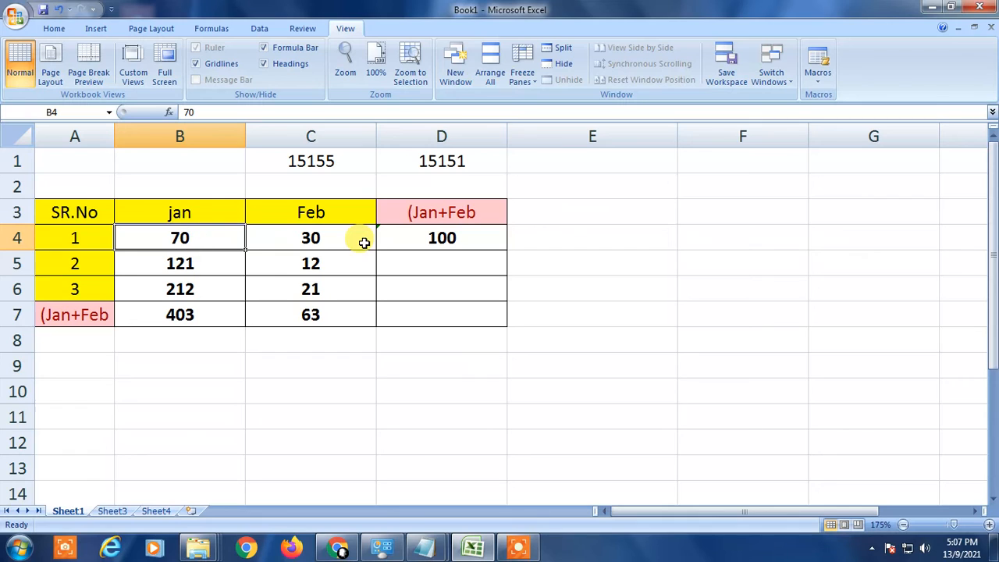
click(429, 241)
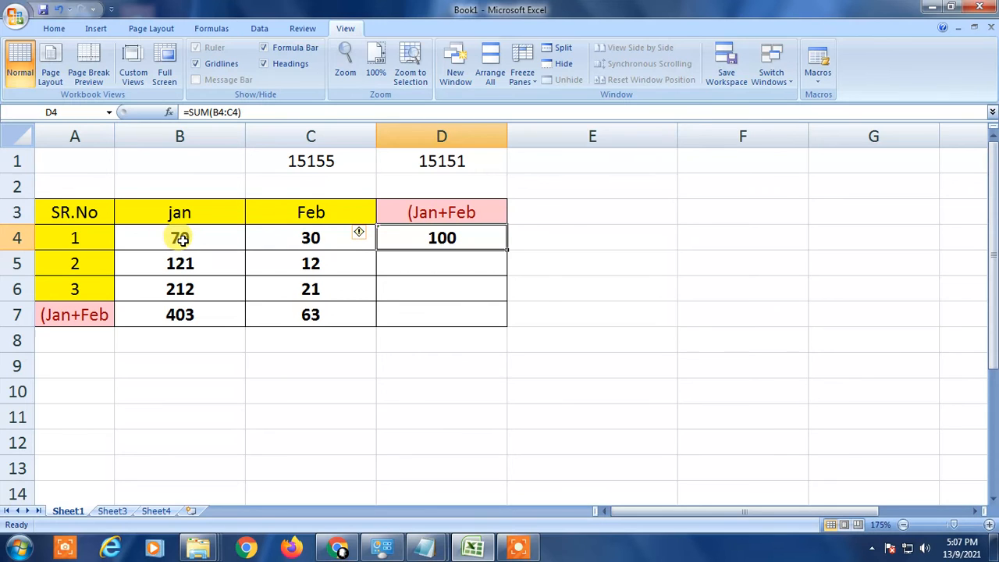
click(675, 117)
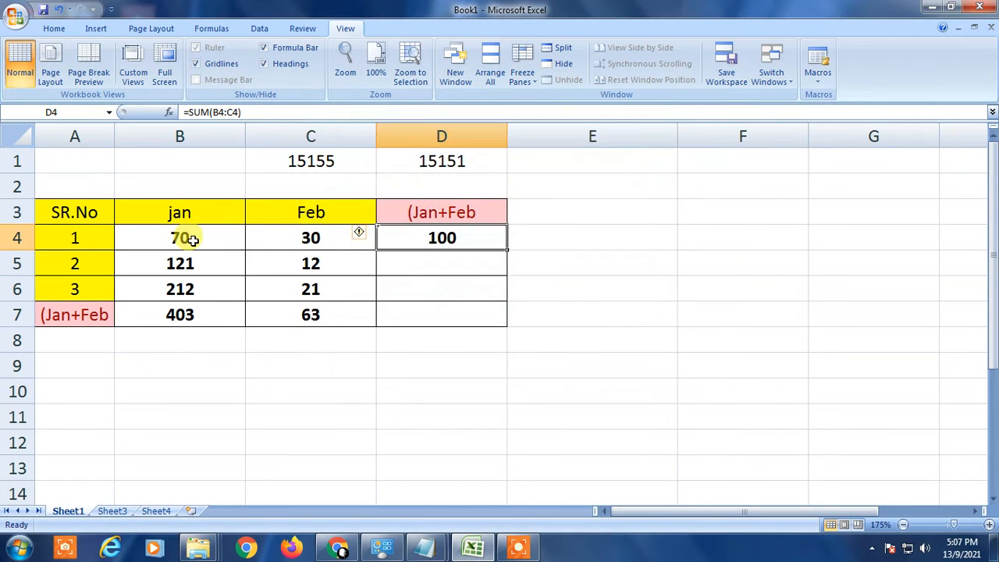
click(191, 239)
Step: Copy the D4 total formula down to D5 and D6 with the fill handle
click(439, 243)
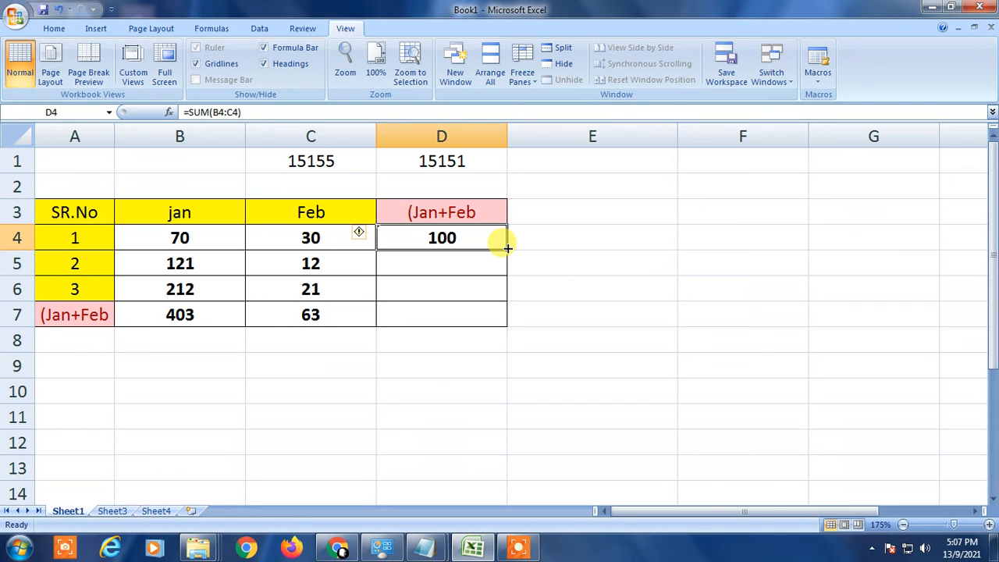
drag(506, 243, 505, 300)
click(407, 236)
click(404, 263)
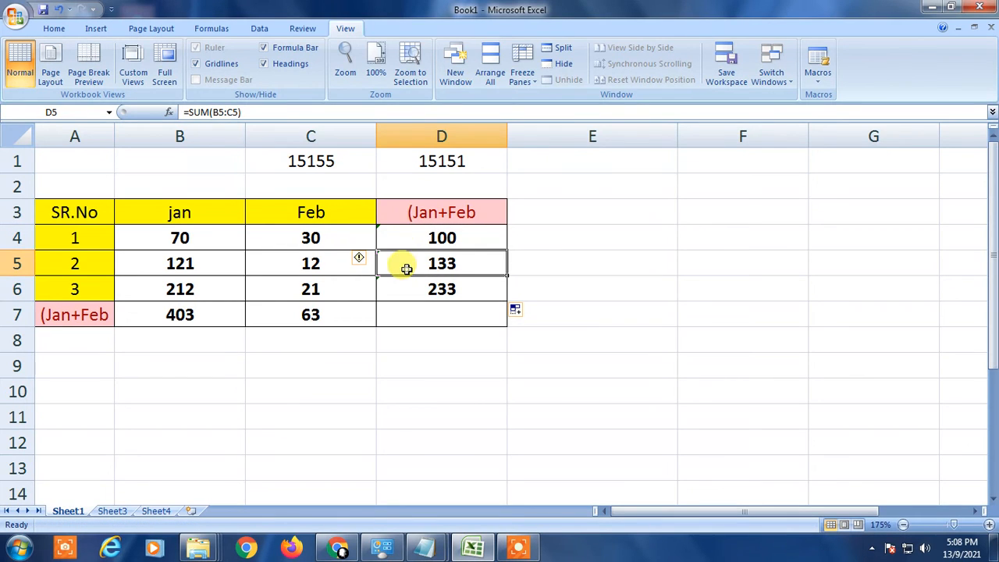
Step: Review the copied total formulas in D5 and D6 against their row values
click(406, 291)
click(404, 265)
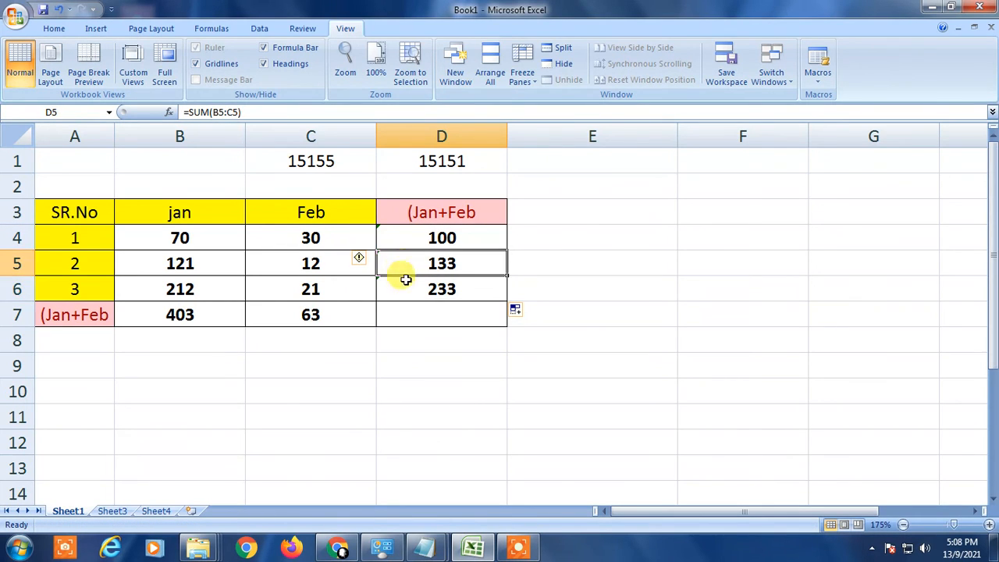
click(408, 288)
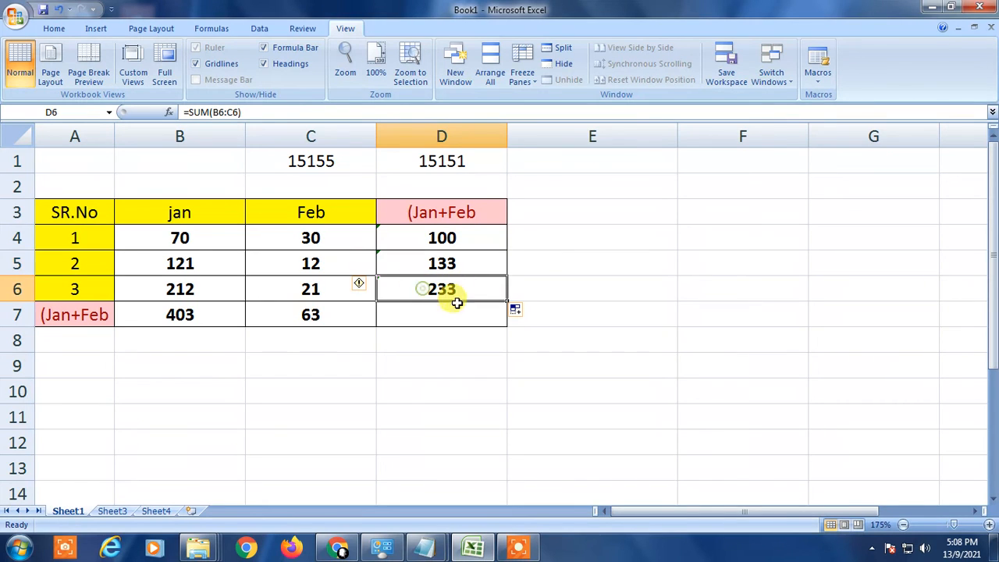
click(439, 262)
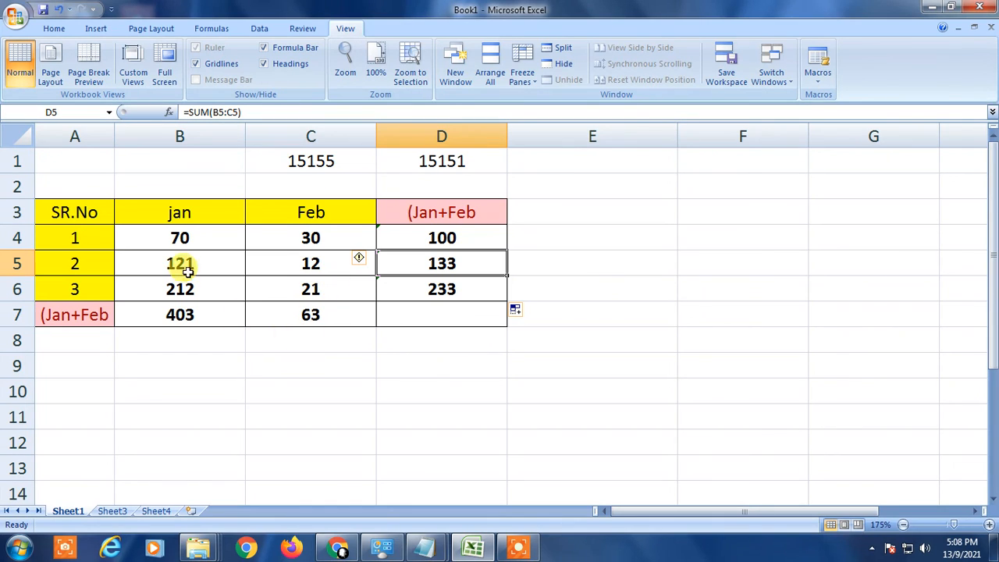
click(312, 263)
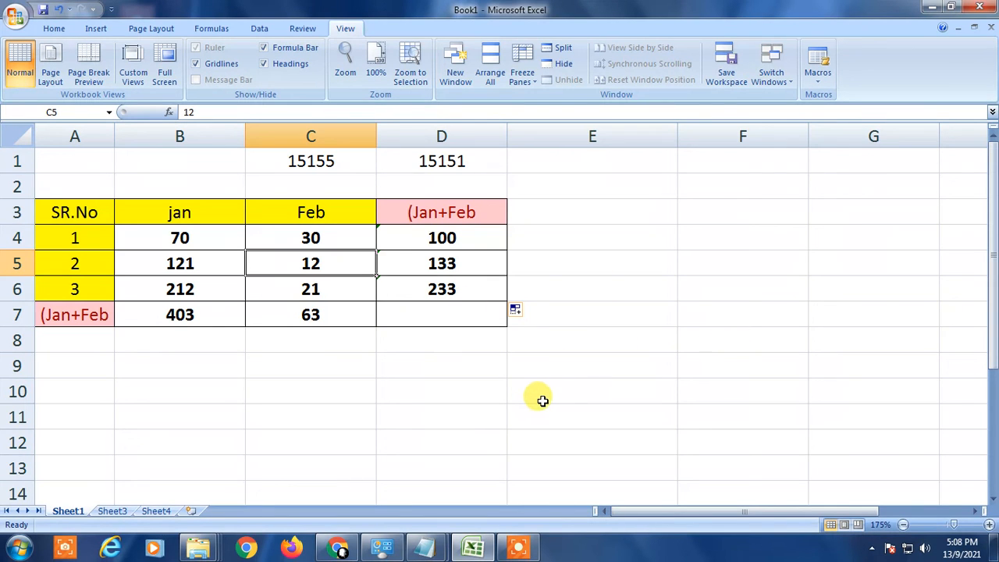
Step: Minimize all windows to show the desktop
key(super+d)
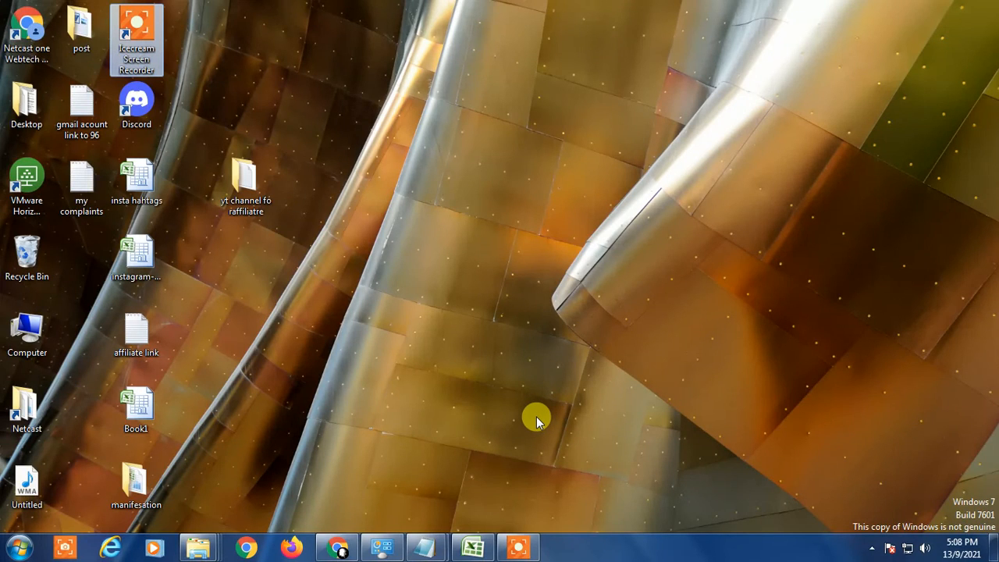